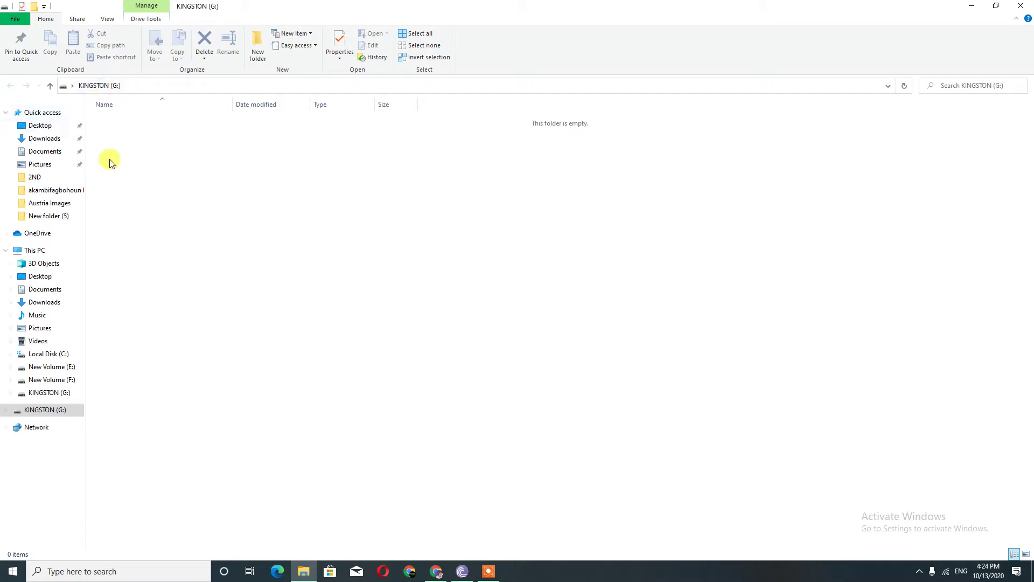
Show the empty KINGSTON (G:) drive in File Explorer
click(57, 399)
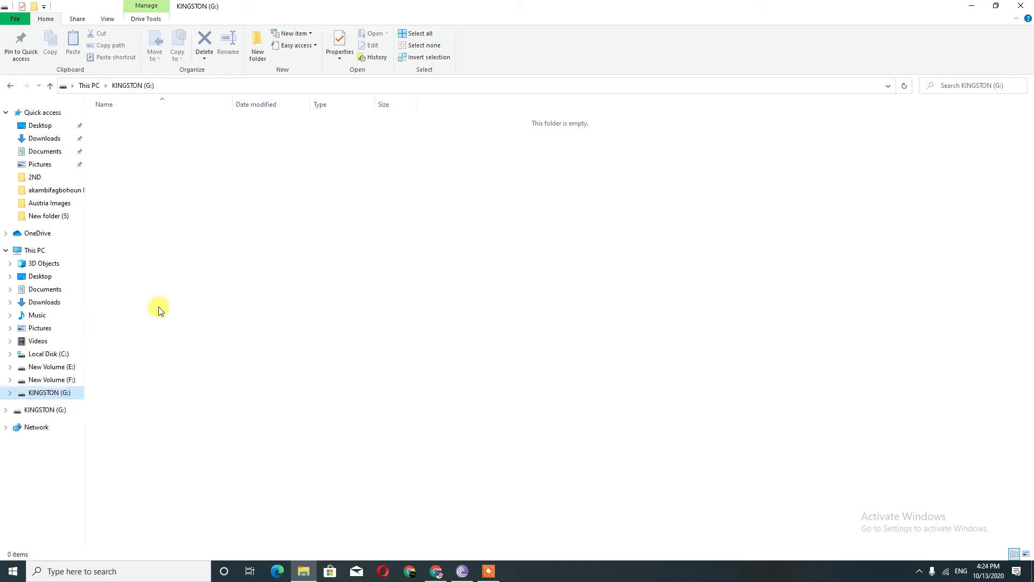
Close the drive window and open 'math lesson' from the desktop's New folder (5)
click(1021, 6)
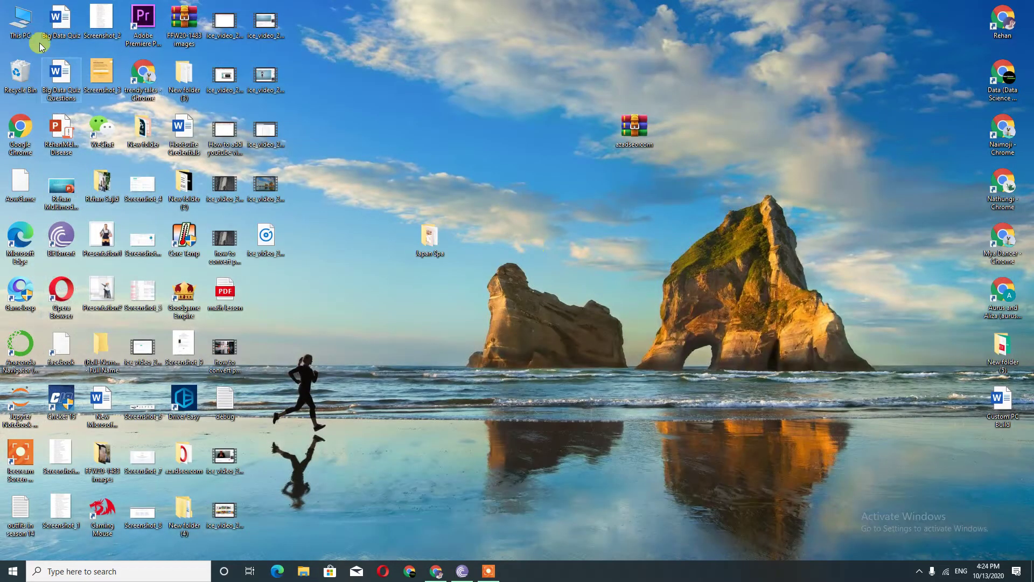
double_click(11, 24)
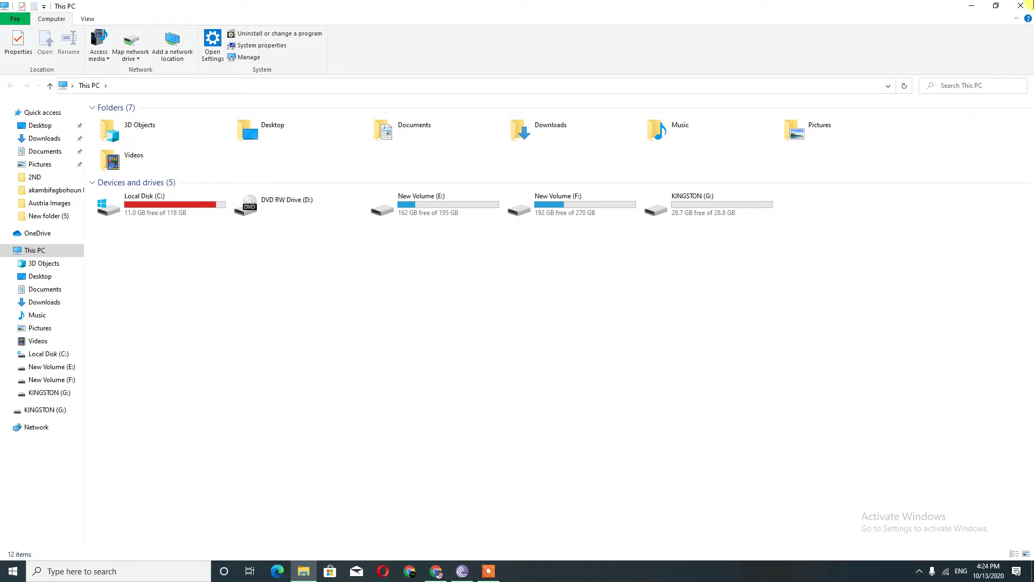
click(1021, 6)
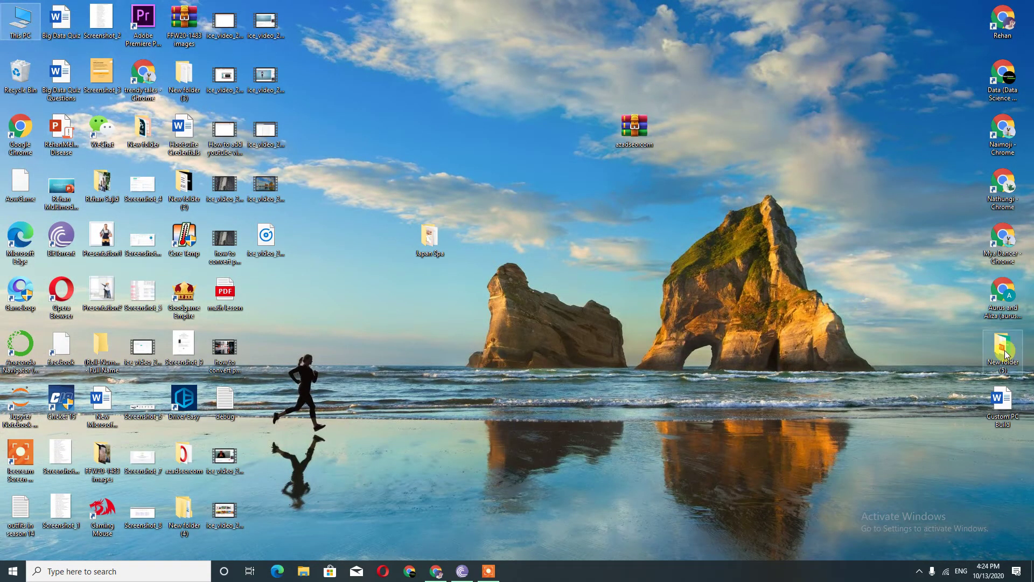
double_click(1005, 351)
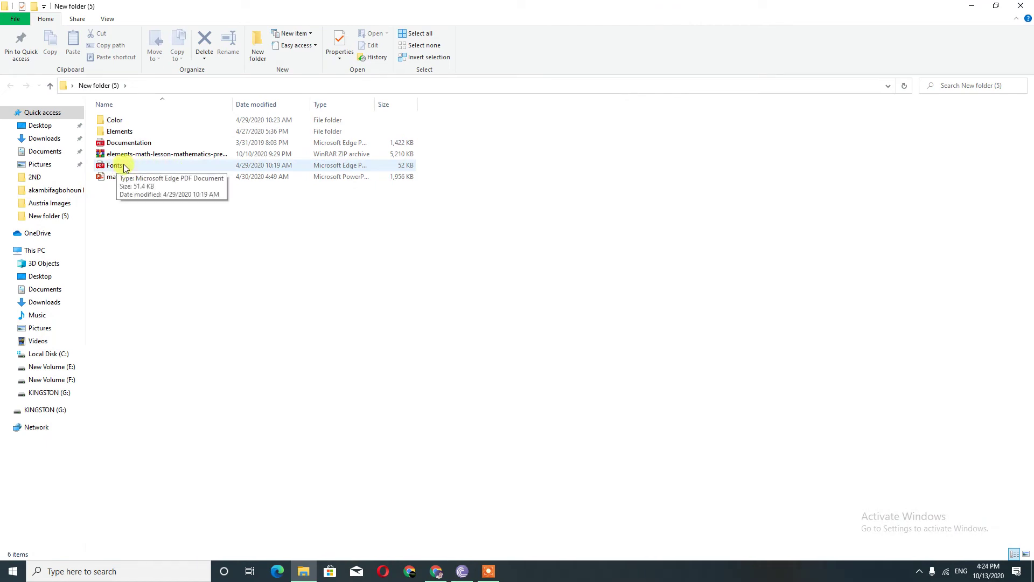
double_click(122, 177)
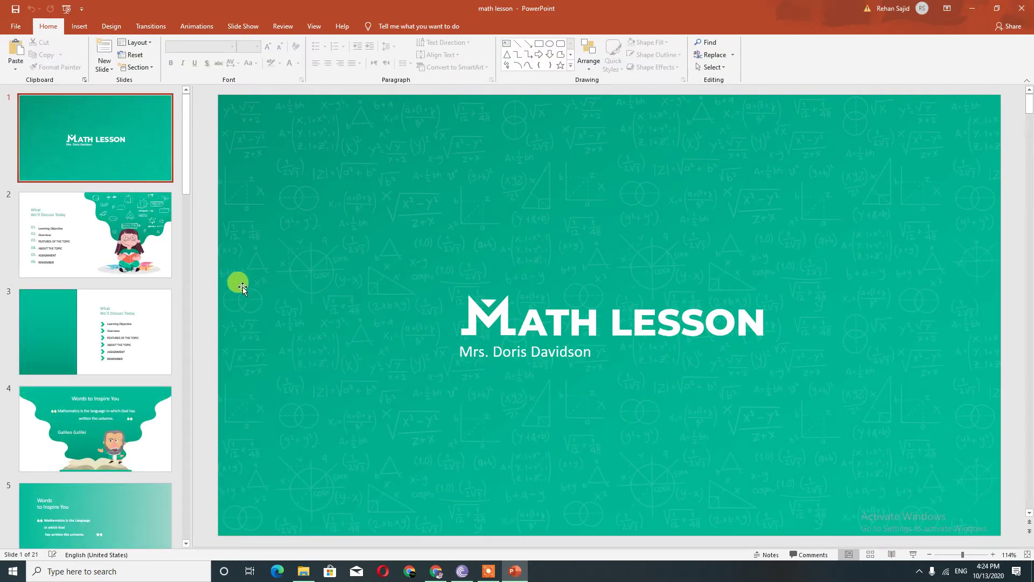
scroll(183, 218, down, 2)
scroll(184, 219, down, 3)
scroll(187, 186, up, 5)
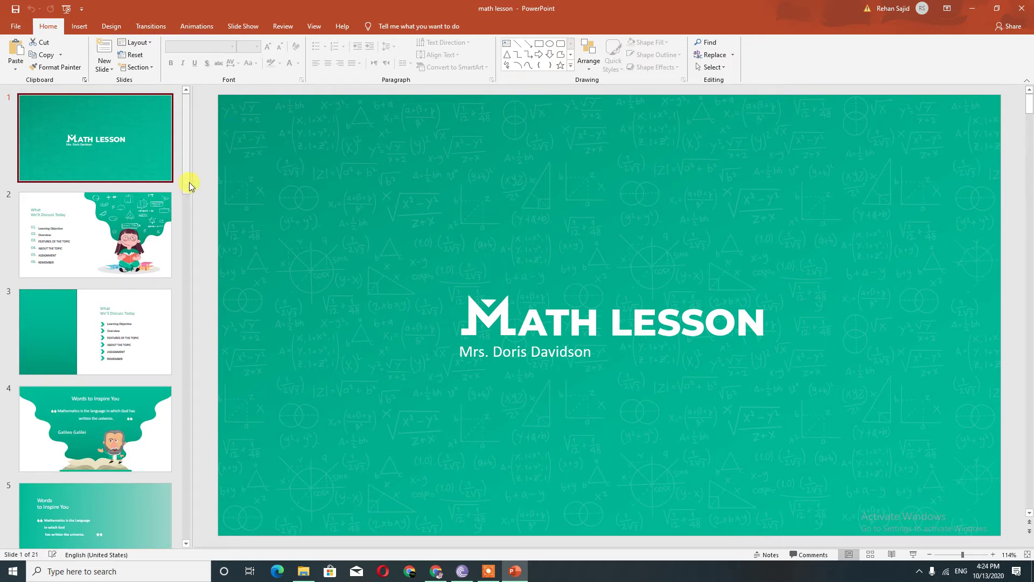
Use File > Save As > Browse to start saving a copy of math lesson
click(14, 29)
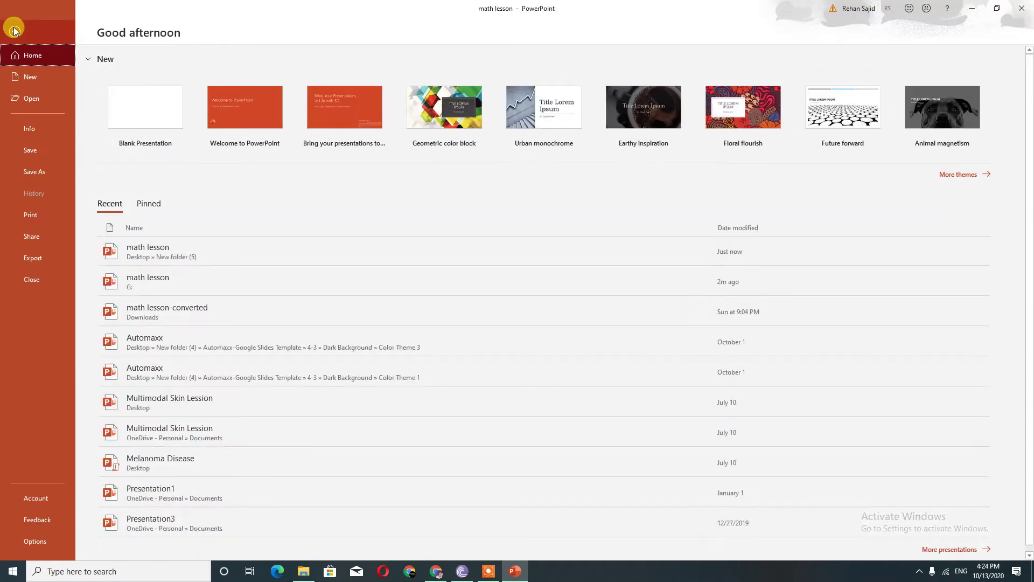
click(41, 171)
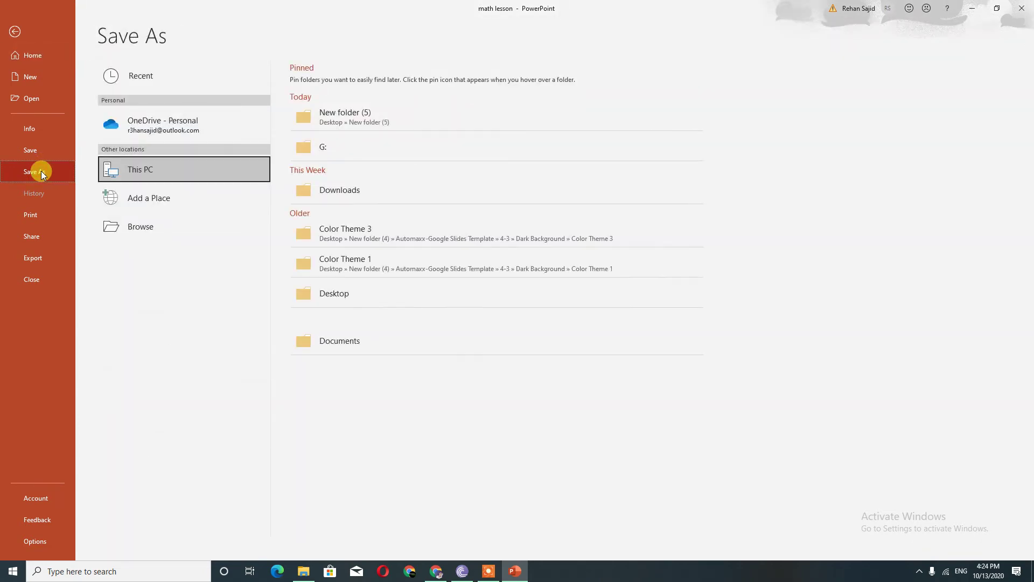
click(138, 226)
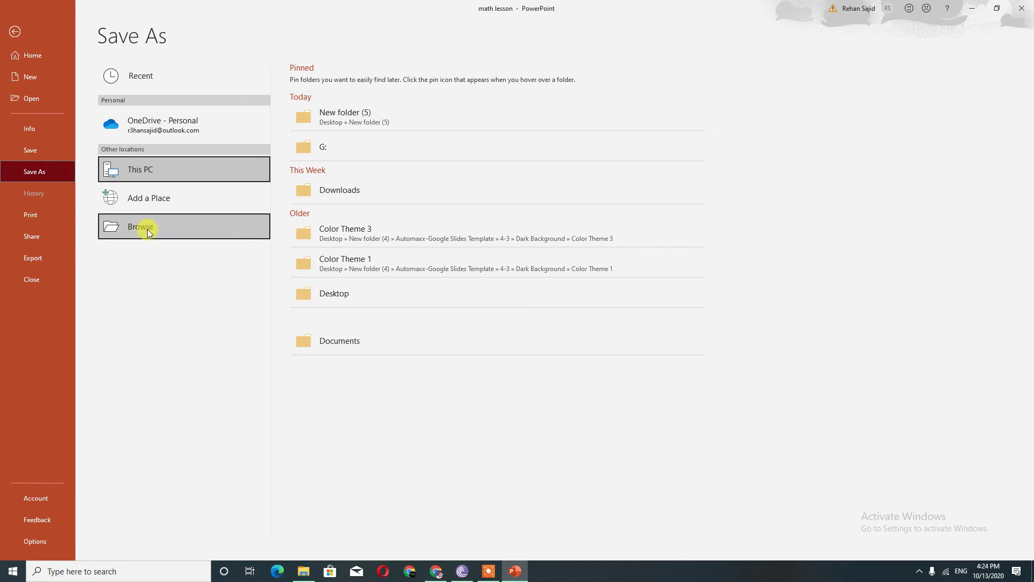
Choose KINGSTON (G:) as the save location, keeping the PowerPoint Presentation type
click(147, 231)
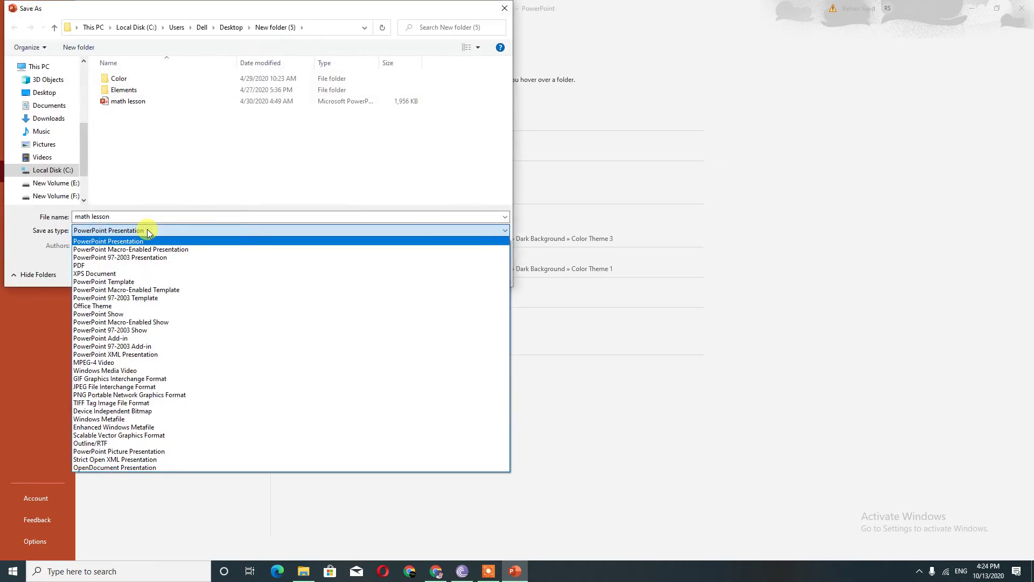
click(158, 186)
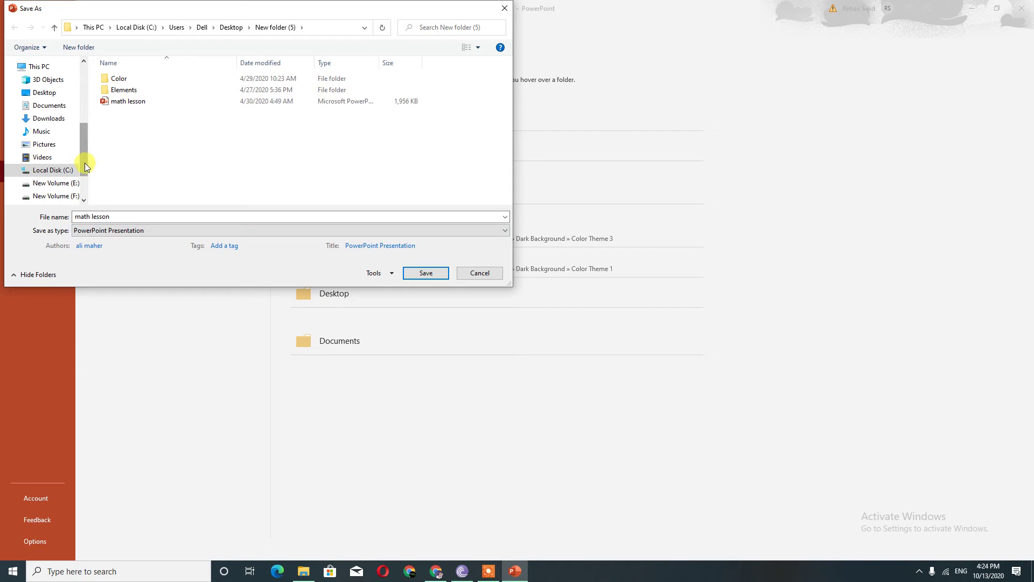
drag(85, 163, 85, 171)
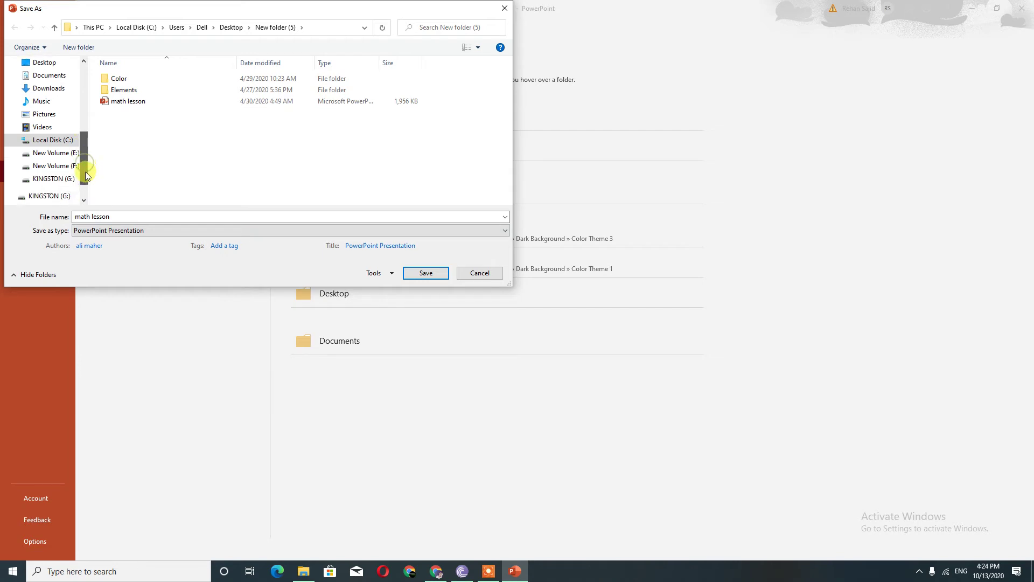
click(51, 179)
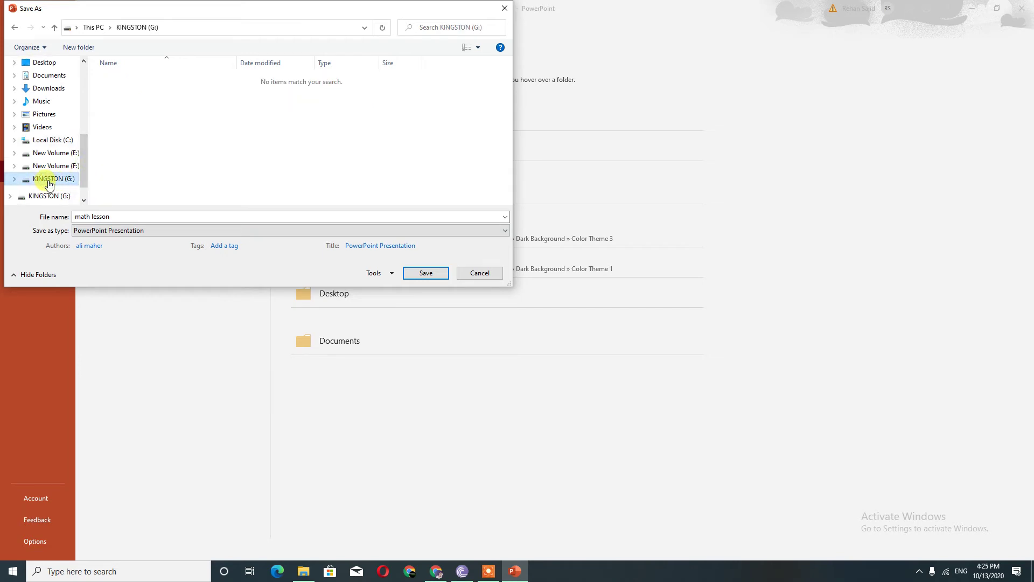
Rename the file to 'Math Lesson' and save it to the drive
click(83, 213)
key(Delete)
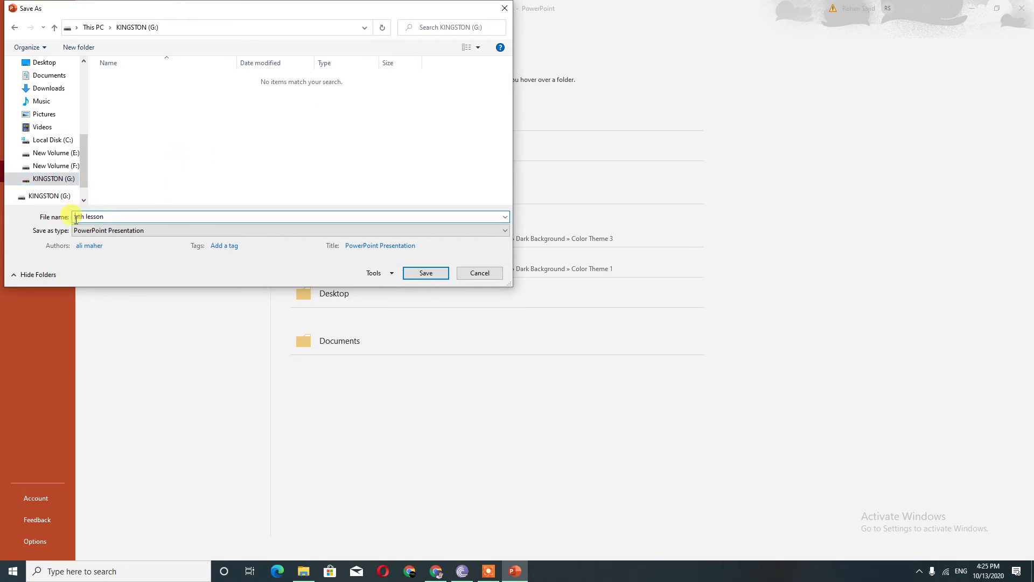
text(M)
click(91, 216)
key(Delete)
text(L)
click(427, 272)
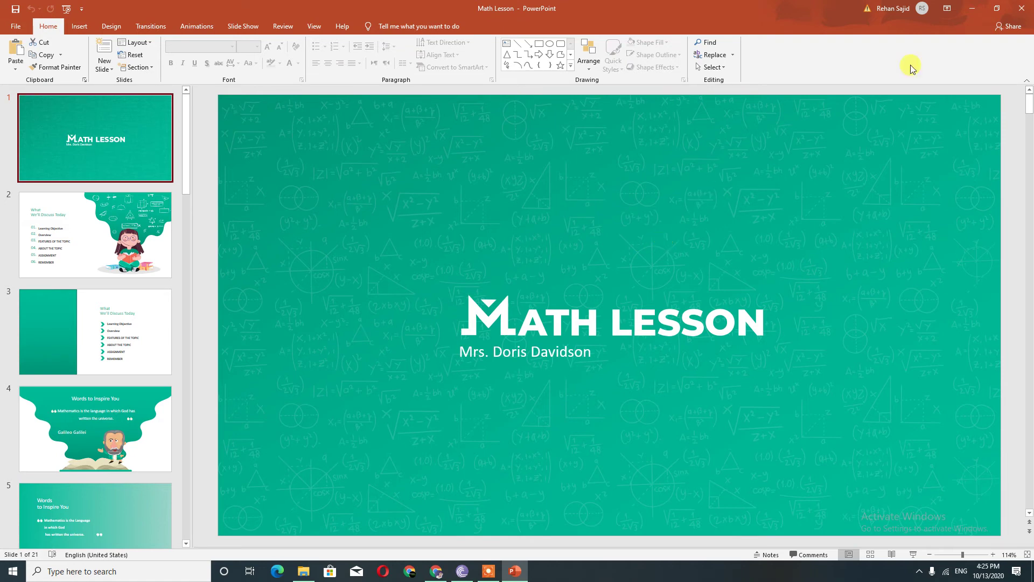
Close PowerPoint and Explorer, then reopen Math Lesson from KINGSTON (G:) via This PC
click(1021, 8)
click(1020, 6)
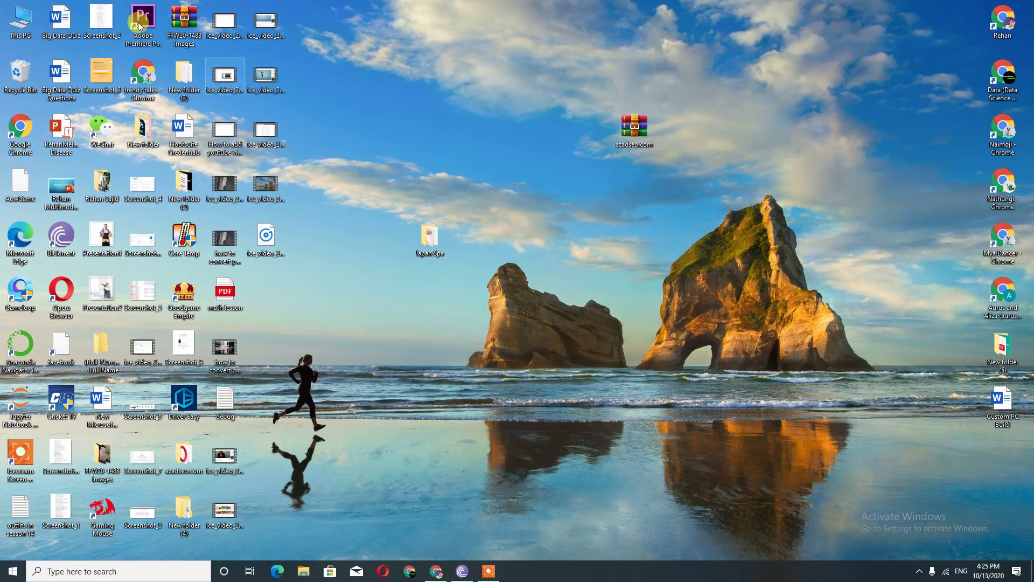
double_click(20, 32)
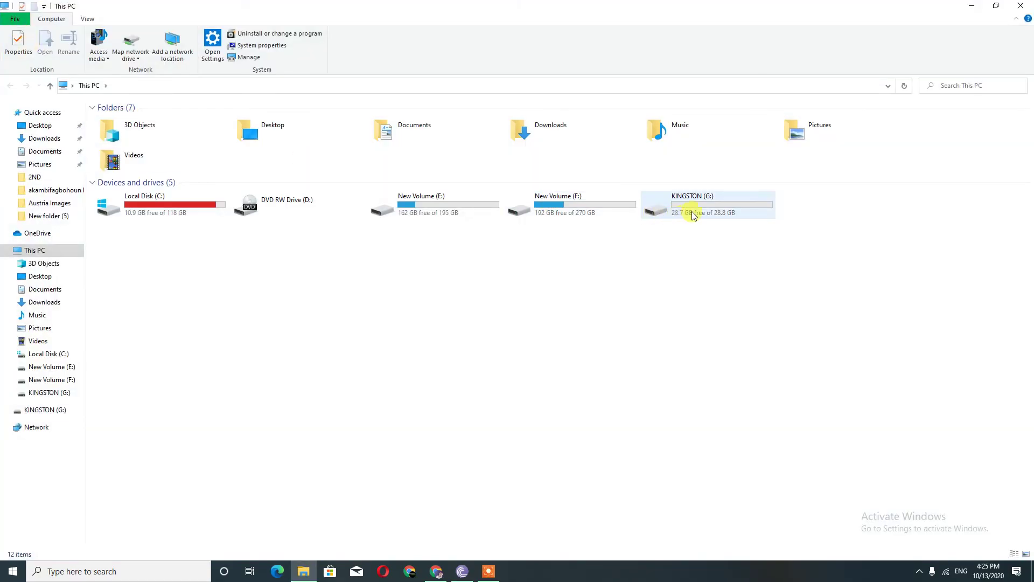
double_click(692, 214)
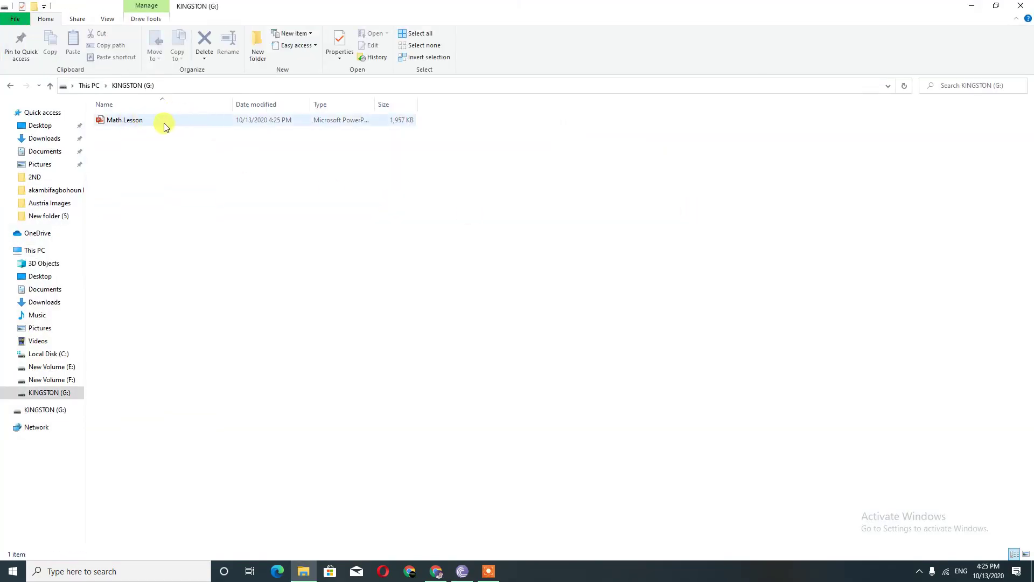
mouse_move(124, 120)
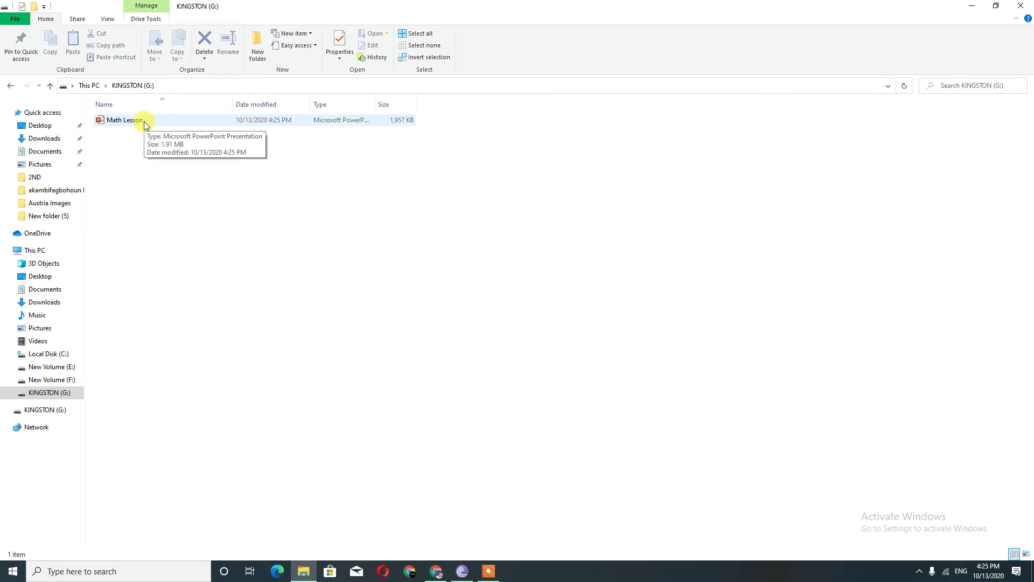
double_click(143, 122)
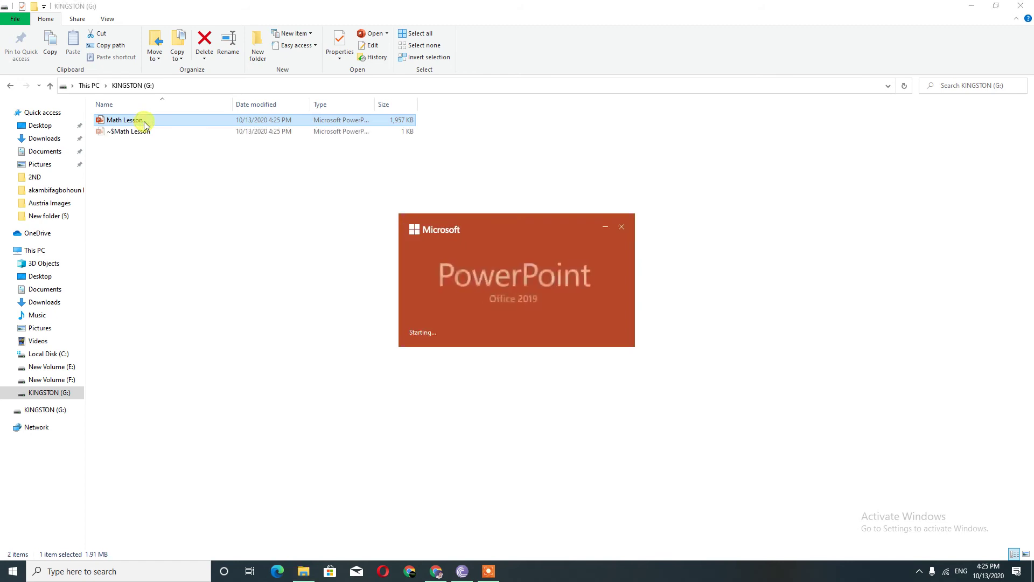
scroll(95, 238, down, 5)
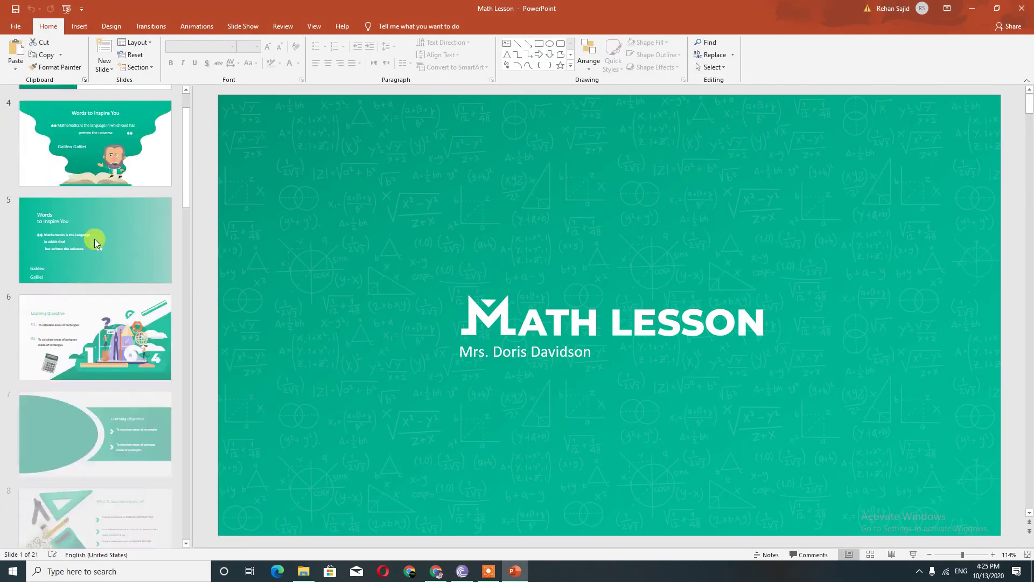
scroll(102, 246, down, 3)
scroll(102, 245, down, 4)
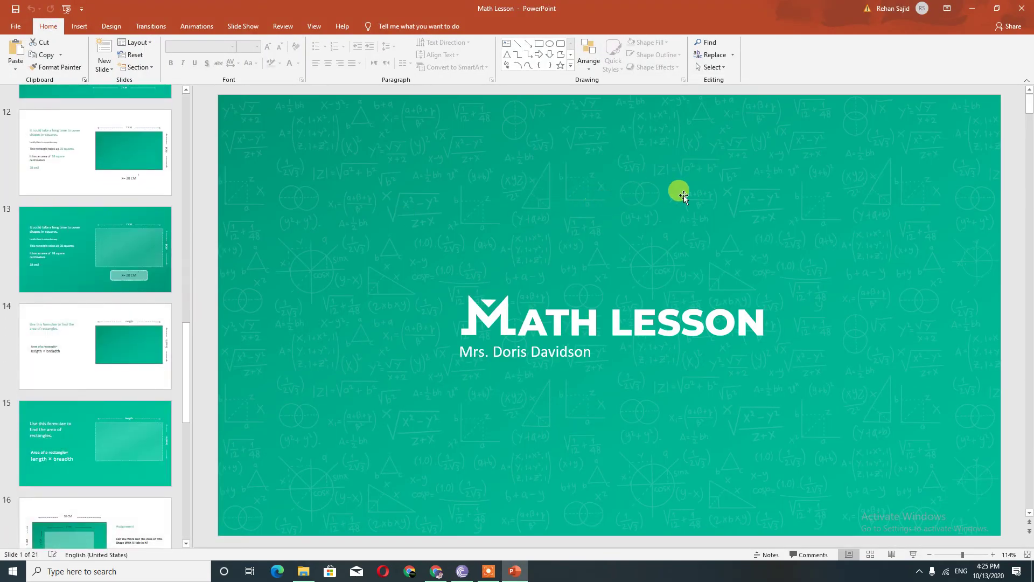
Close the presentation and eject KINGSTON (G:) from the This PC drive list
click(1021, 8)
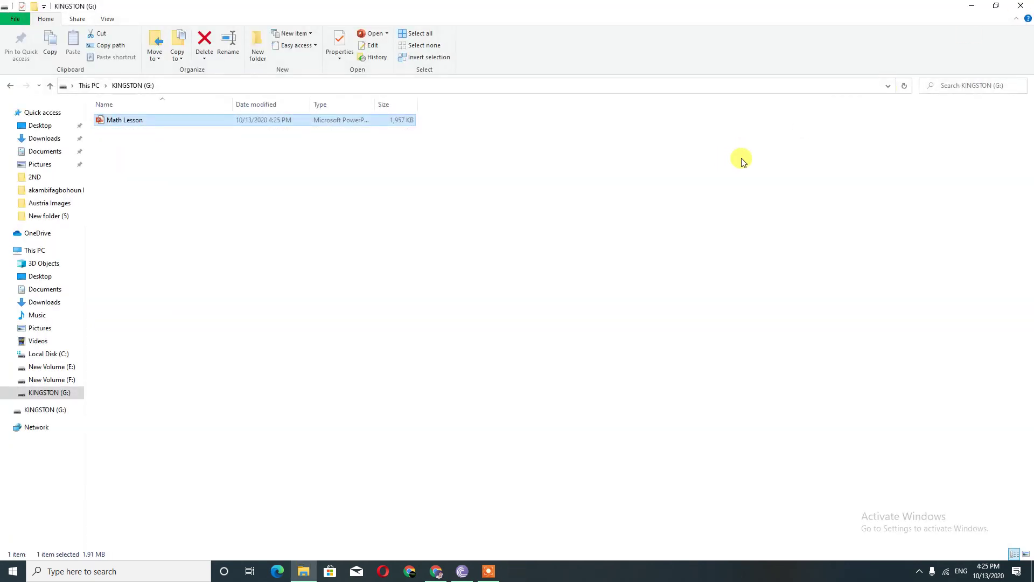
click(48, 86)
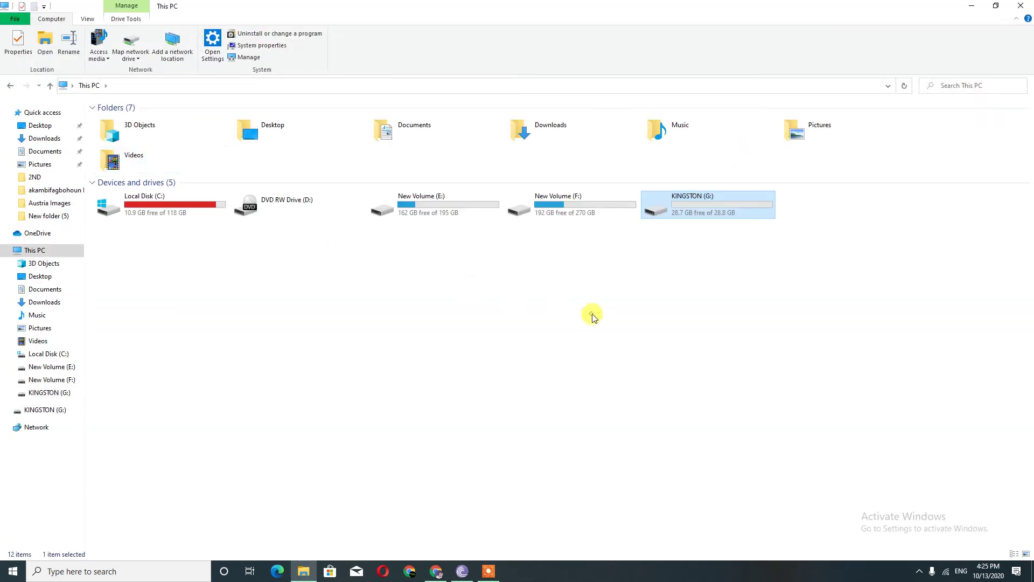
right_click(686, 209)
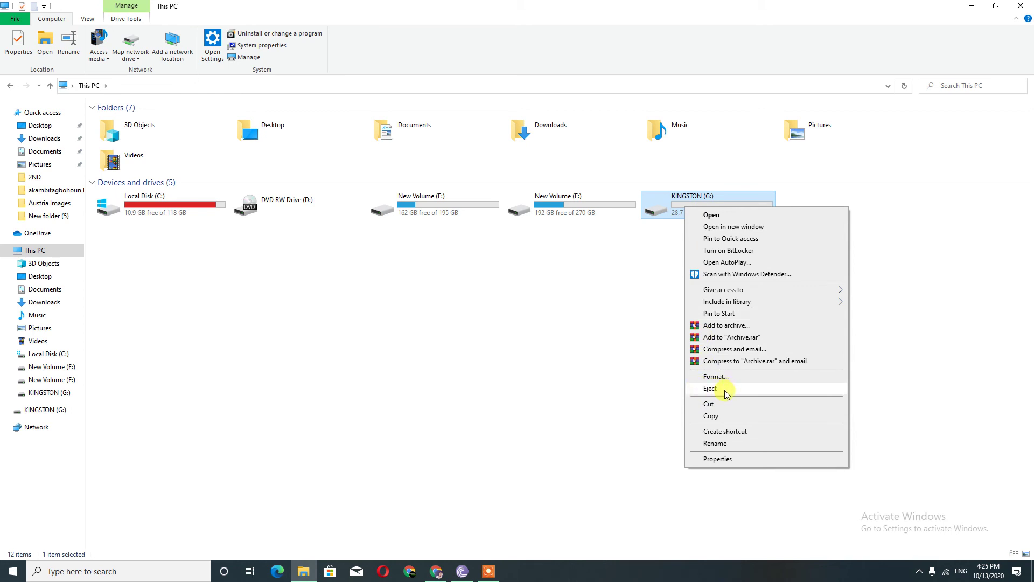
click(711, 388)
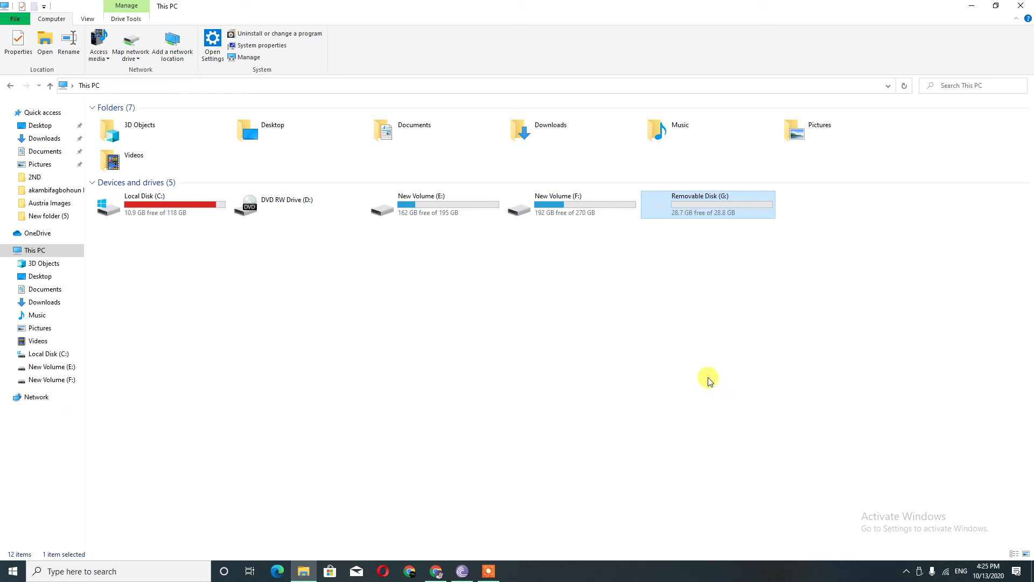